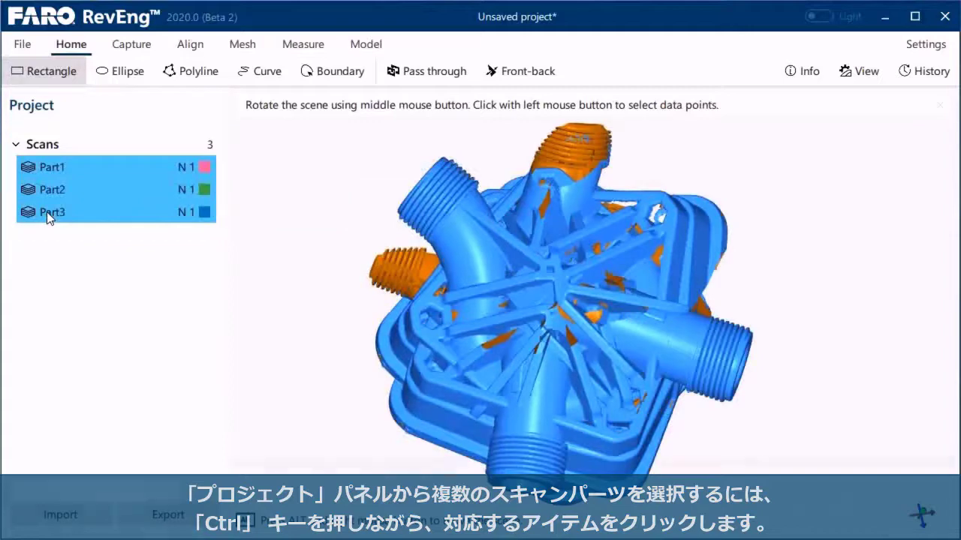
Set the viewer's color mode to Assigned so each scan part has its own color.
{"action": "left_click", "coordinate": [873, 79]}
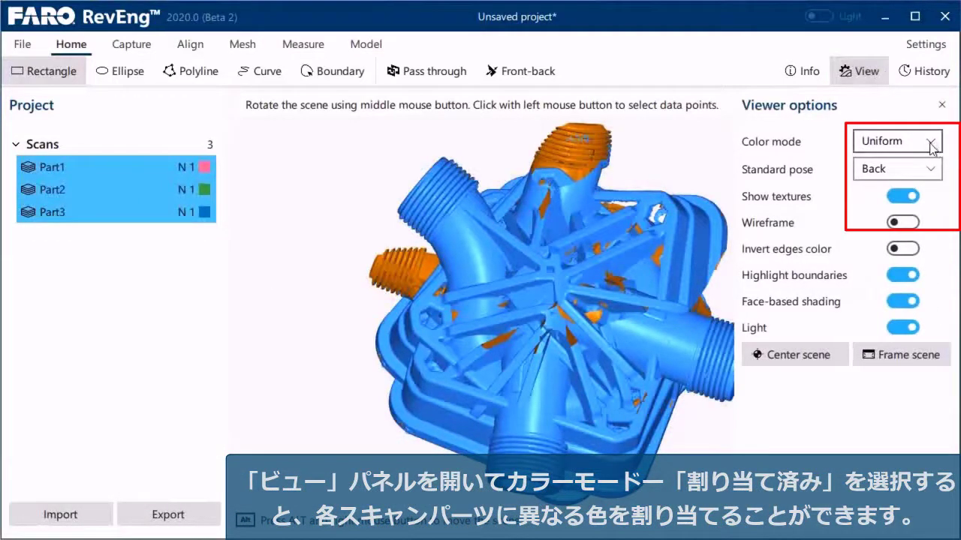
{"action": "left_click", "coordinate": [931, 145]}
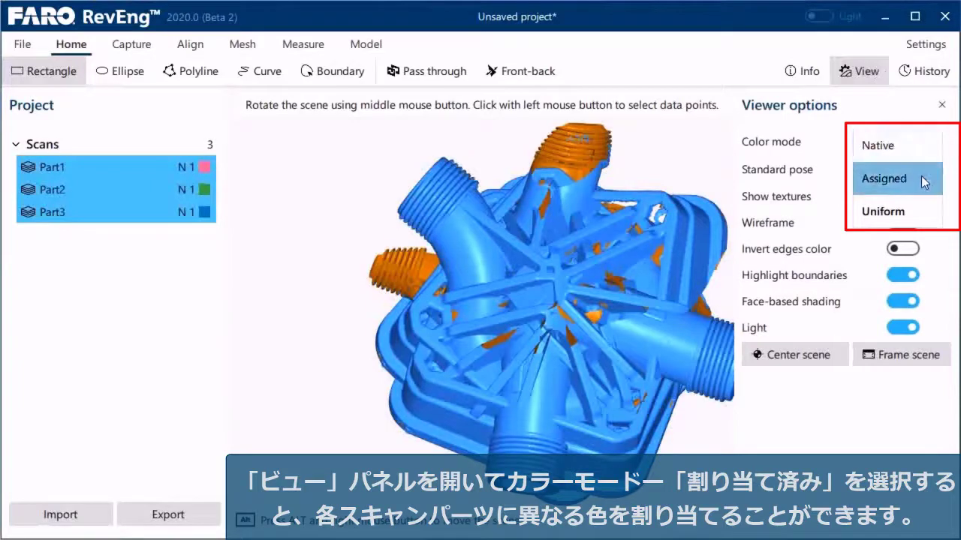
{"action": "left_click", "coordinate": [924, 180]}
{"action": "left_click", "coordinate": [942, 105]}
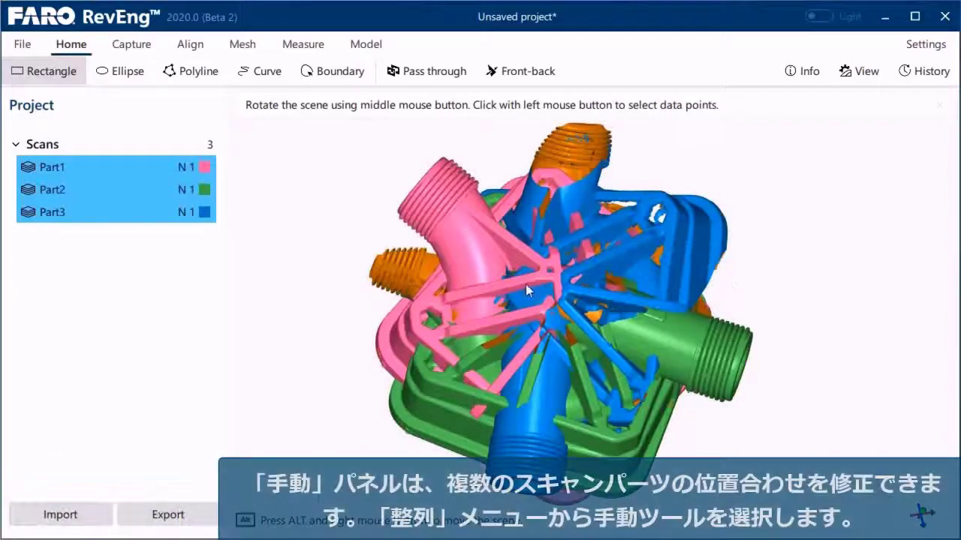
Start a manual registration of the three scans with Part1 as fixed data and Part2 as floating data.
{"action": "left_click", "coordinate": [189, 46]}
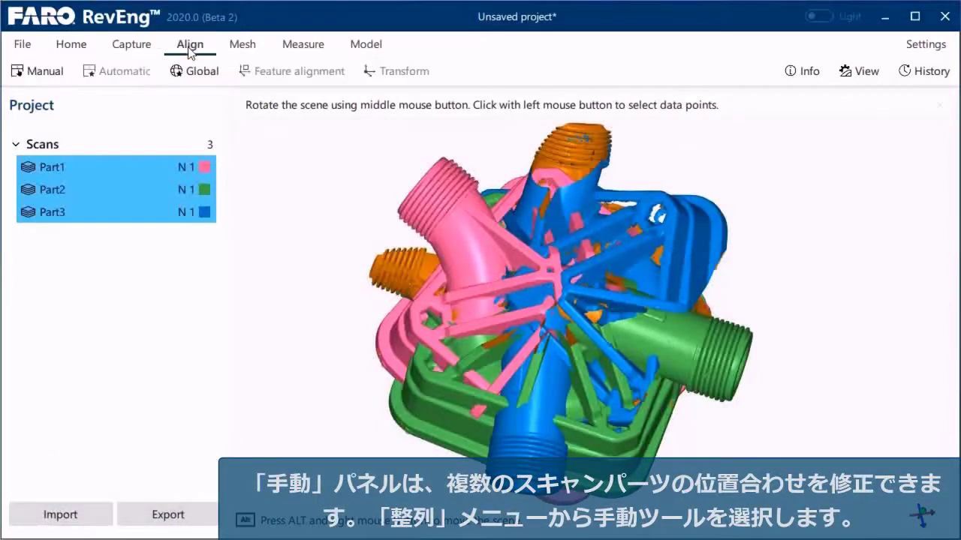
{"action": "left_click", "coordinate": [37, 78]}
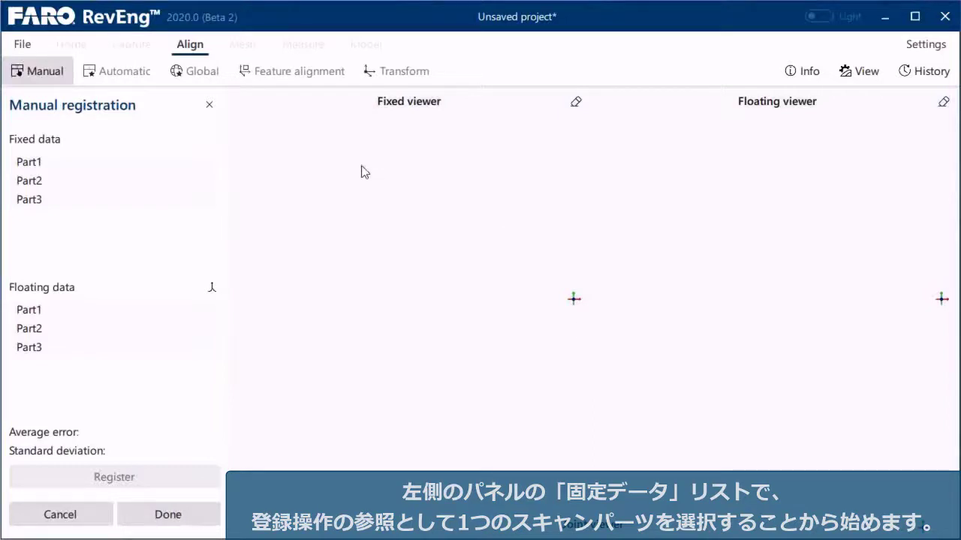
{"action": "left_click", "coordinate": [53, 163]}
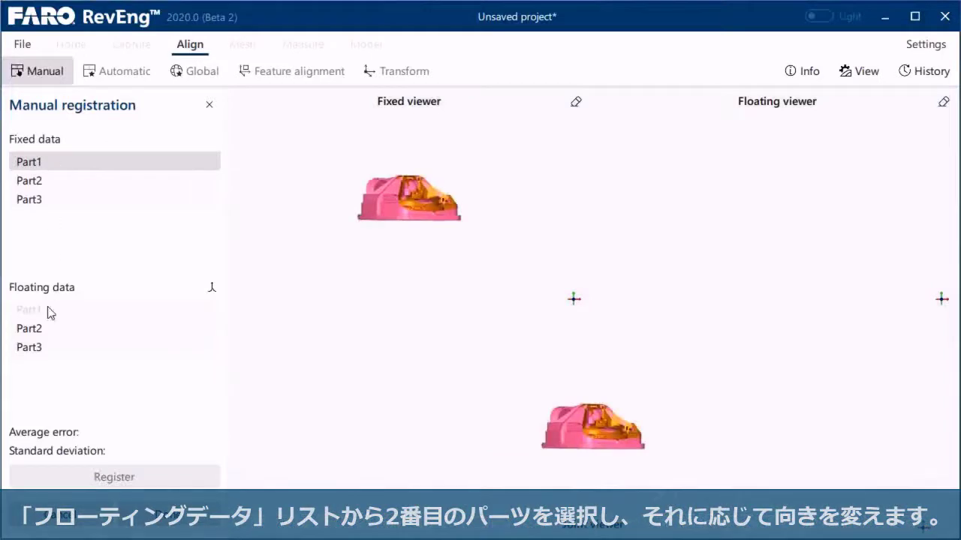
{"action": "left_click", "coordinate": [40, 333]}
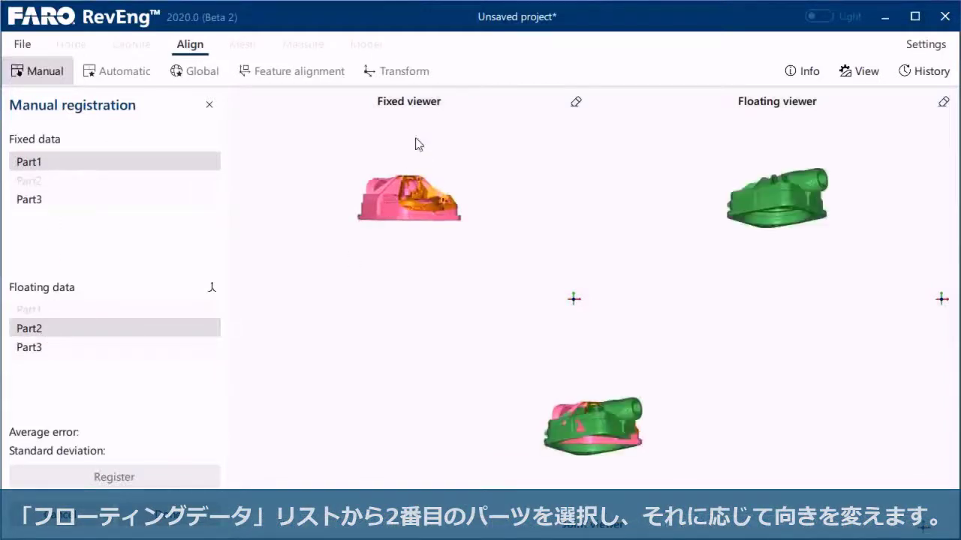
Register Part2 to Part1 by matching three corresponding points in similarly oriented fixed and floating views, and mark Part2 as fixed.
{"action": "mouse_move", "coordinate": [387, 164]}
{"action": "left_mouse_down"}
{"action": "mouse_move", "coordinate": [407, 294]}
{"action": "mouse_move", "coordinate": [446, 247]}
{"action": "mouse_move", "coordinate": [370, 210]}
{"action": "mouse_move", "coordinate": [405, 159]}
{"action": "mouse_move", "coordinate": [397, 209]}
{"action": "mouse_move", "coordinate": [423, 166]}
{"action": "left_mouse_up"}
{"action": "scroll", "coordinate": [397, 210], "scroll_direction": "up", "scroll_amount": 5}
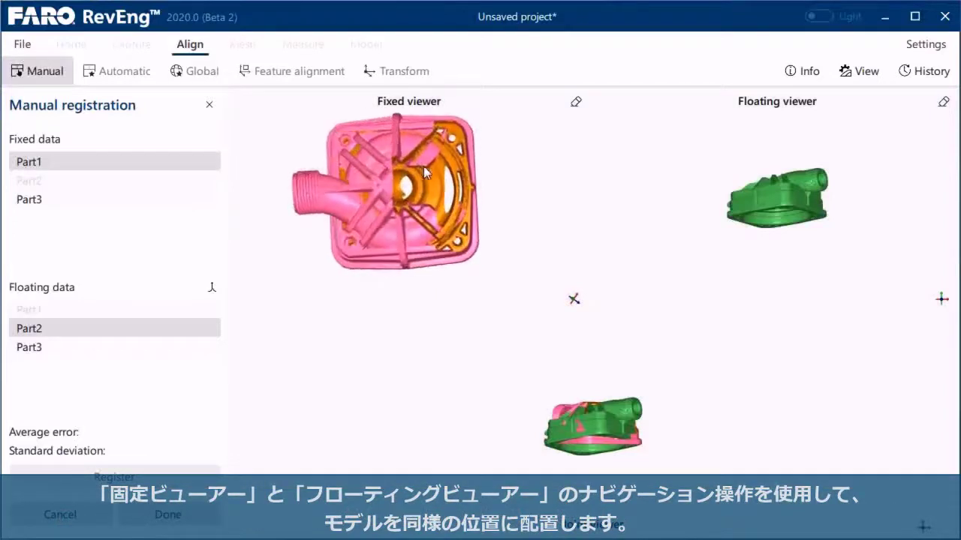
{"action": "left_click_drag", "start_coordinate": [765, 186], "coordinate": [818, 221]}
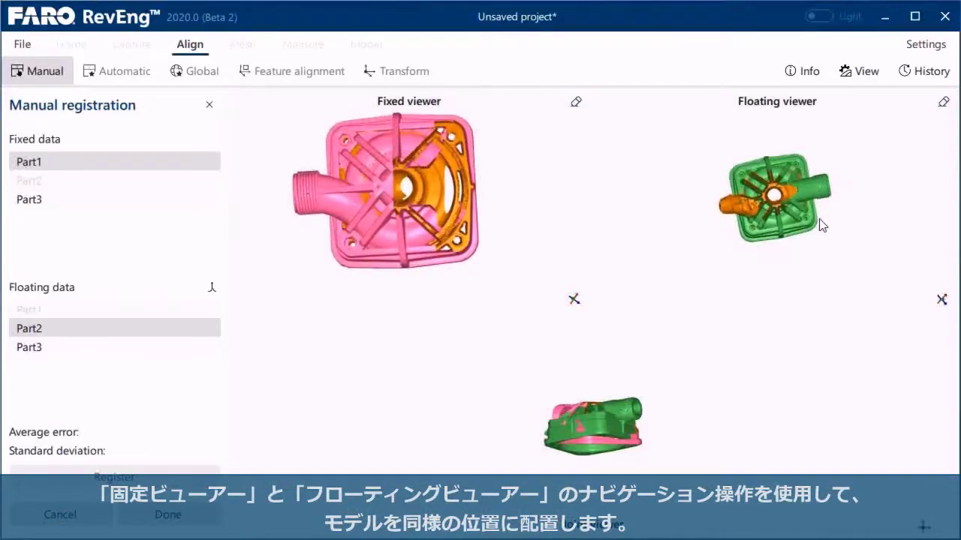
{"action": "scroll", "coordinate": [703, 190], "scroll_direction": "up", "scroll_amount": 5}
{"action": "left_click_drag", "start_coordinate": [703, 190], "coordinate": [721, 210]}
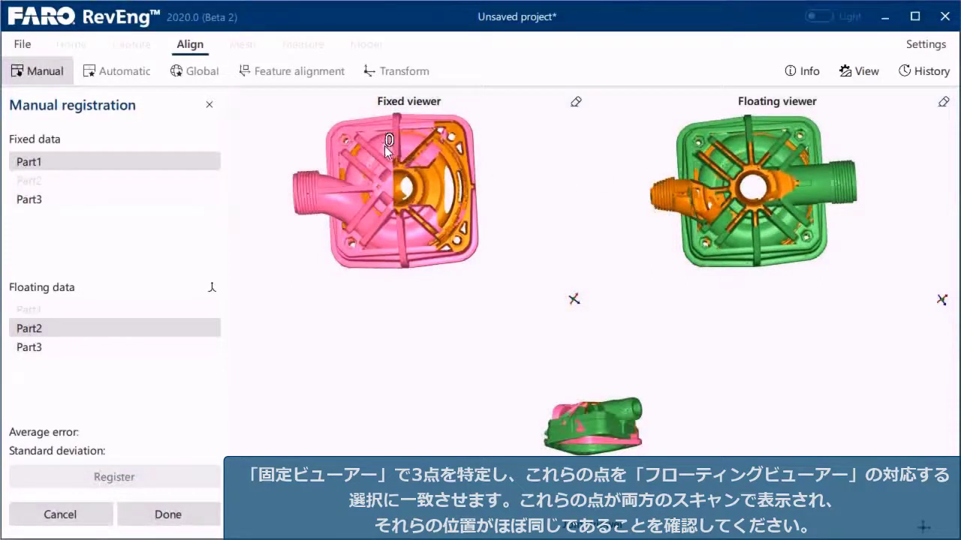
{"action": "left_click", "coordinate": [409, 144]}
{"action": "left_click", "coordinate": [742, 149]}
{"action": "left_click", "coordinate": [766, 155]}
{"action": "left_click", "coordinate": [768, 232]}
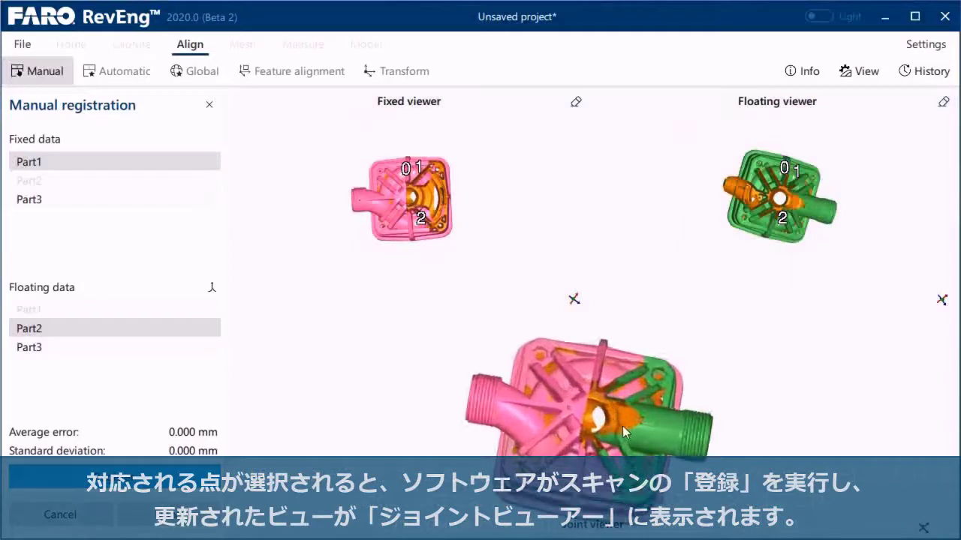
{"action": "middle_click_drag", "start_coordinate": [622, 426], "coordinate": [612, 413]}
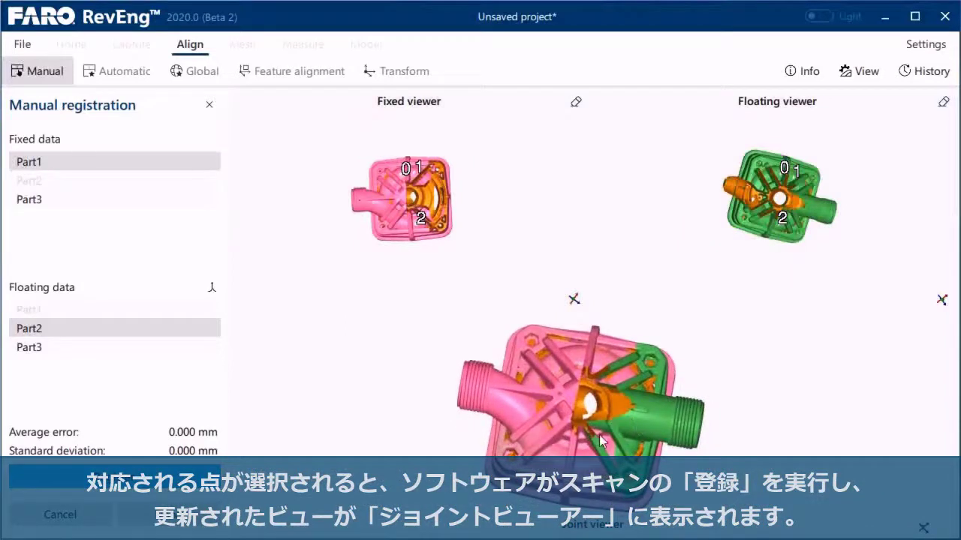
{"action": "left_click", "coordinate": [213, 292]}
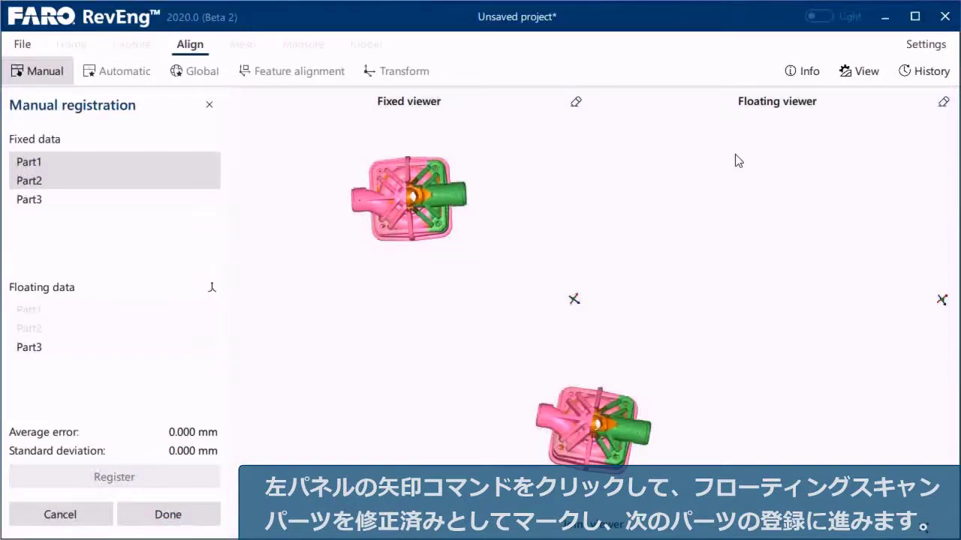
Choose Part3 as floating data and register it to Part1 and Part2 by matching three corresponding points.
{"action": "left_click", "coordinate": [39, 352]}
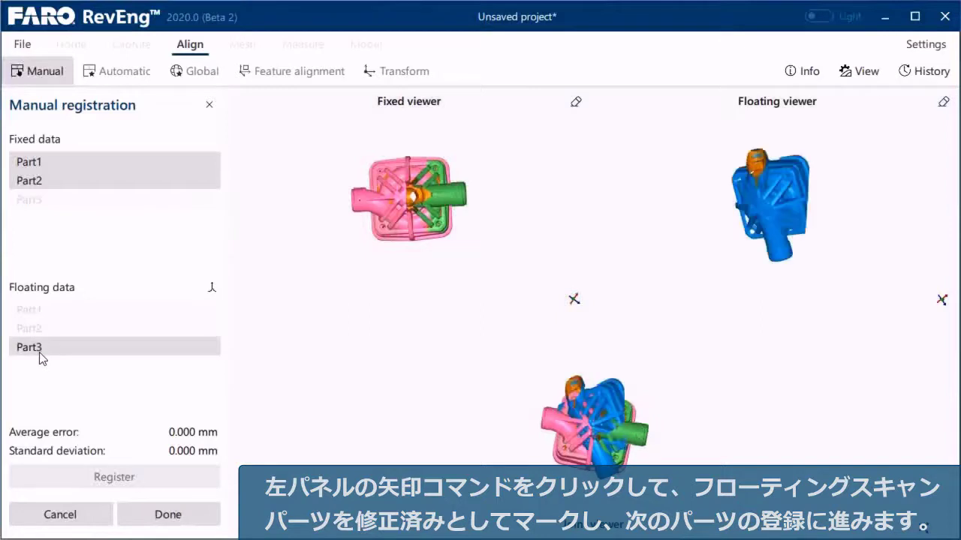
{"action": "middle_click_drag", "start_coordinate": [771, 250], "coordinate": [794, 205]}
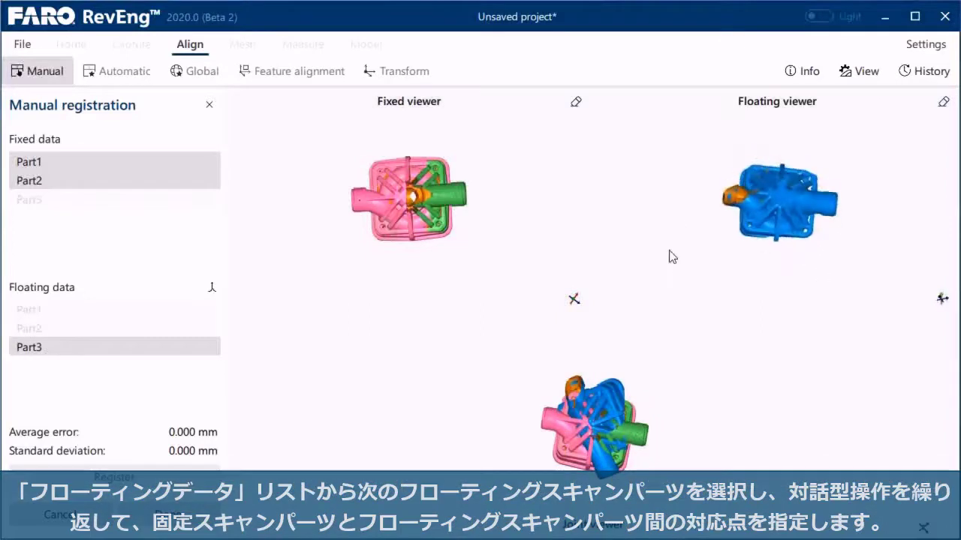
{"action": "scroll", "coordinate": [755, 197], "scroll_direction": "up", "scroll_amount": 5}
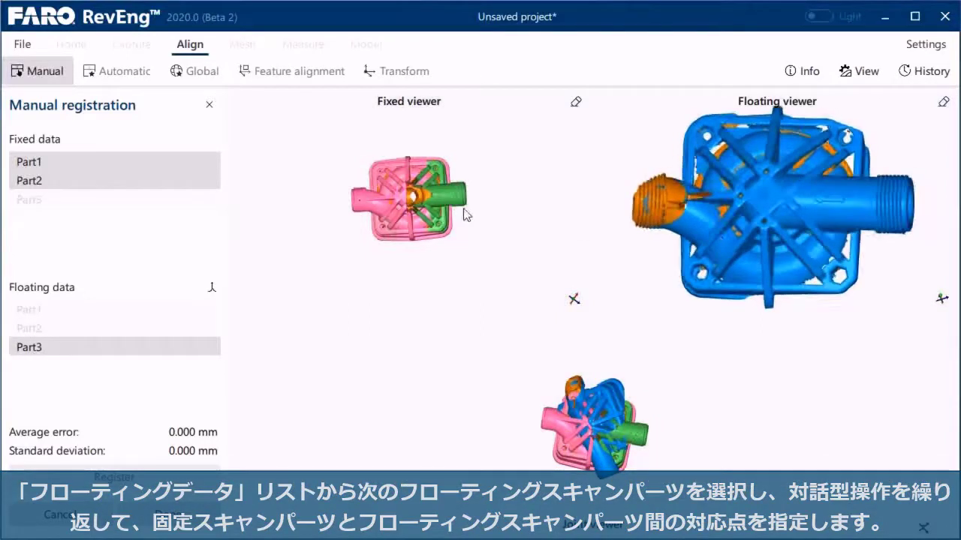
{"action": "scroll", "coordinate": [435, 193], "scroll_direction": "up", "scroll_amount": 4}
{"action": "scroll", "coordinate": [427, 188], "scroll_direction": "up", "scroll_amount": 2}
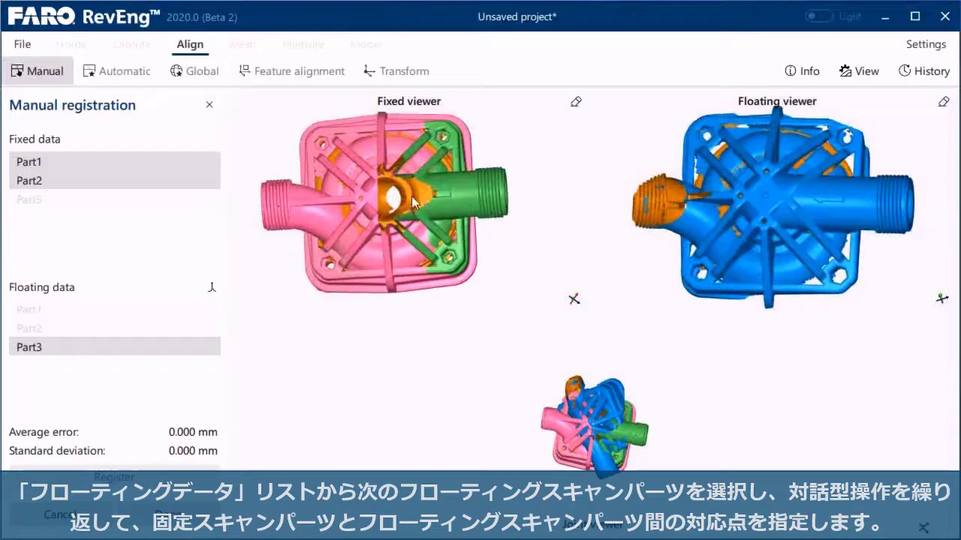
{"action": "left_click", "coordinate": [396, 148]}
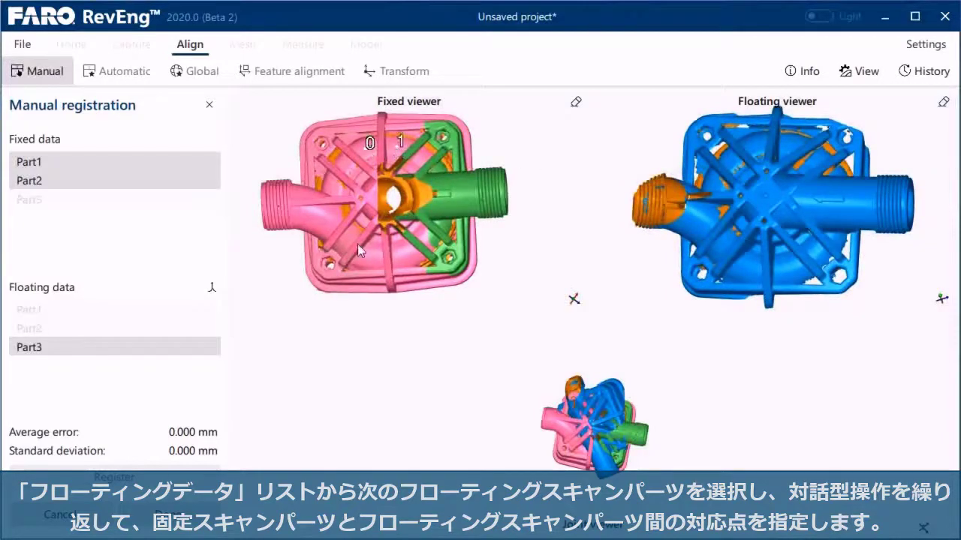
{"action": "left_click", "coordinate": [756, 145]}
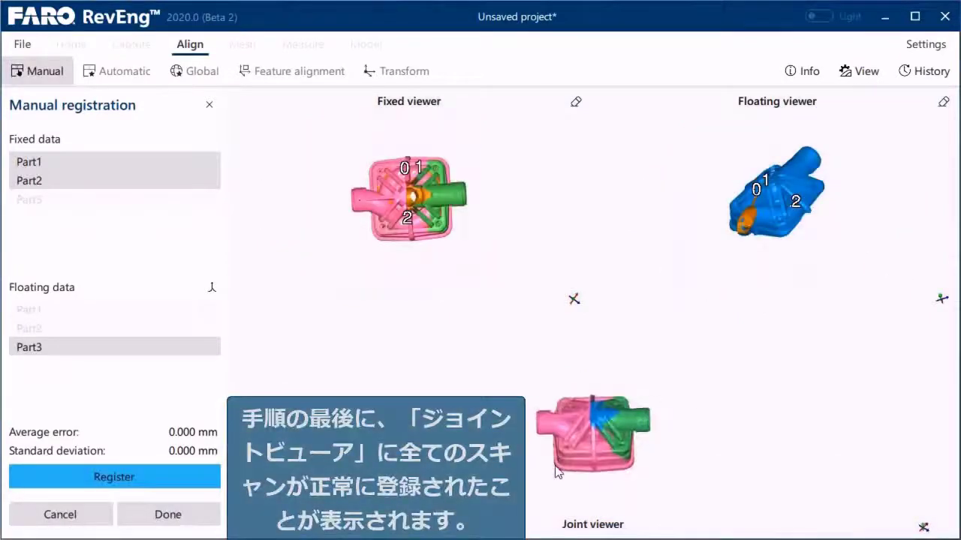
Inspect the joined scans, mark Part3 as fixed, and complete the manual registration.
{"action": "scroll", "coordinate": [632, 447], "scroll_direction": "up", "scroll_amount": 5}
{"action": "middle_click_drag", "start_coordinate": [637, 411], "coordinate": [594, 419]}
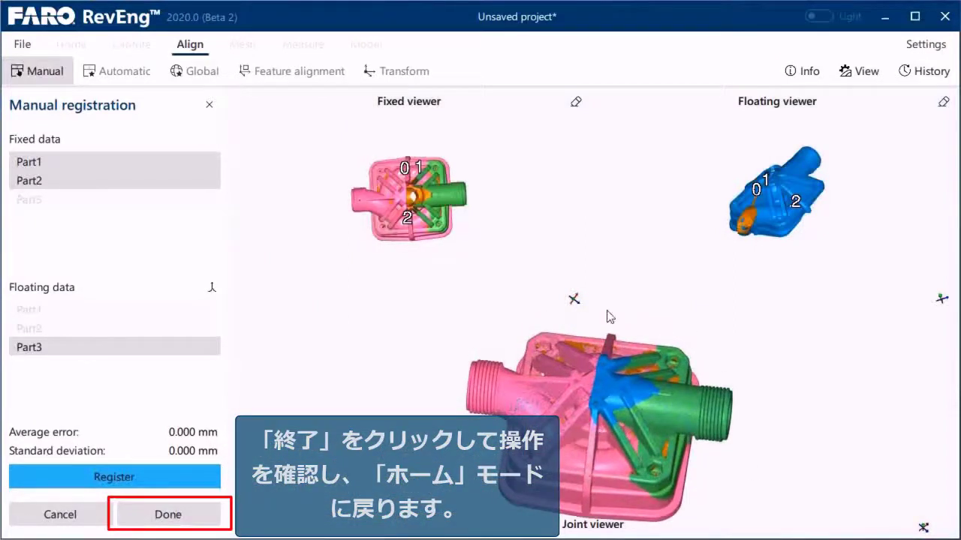
{"action": "left_click", "coordinate": [214, 293]}
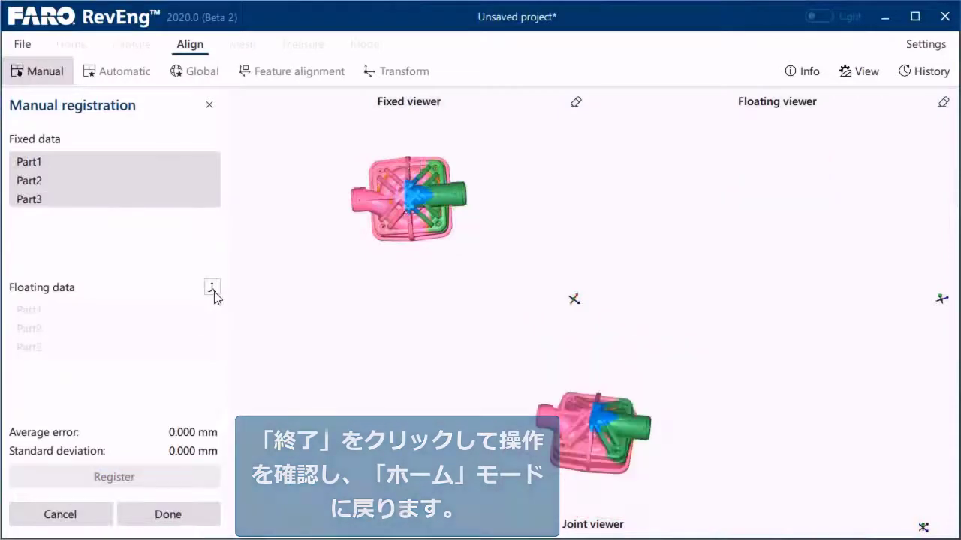
{"action": "left_click", "coordinate": [170, 516]}
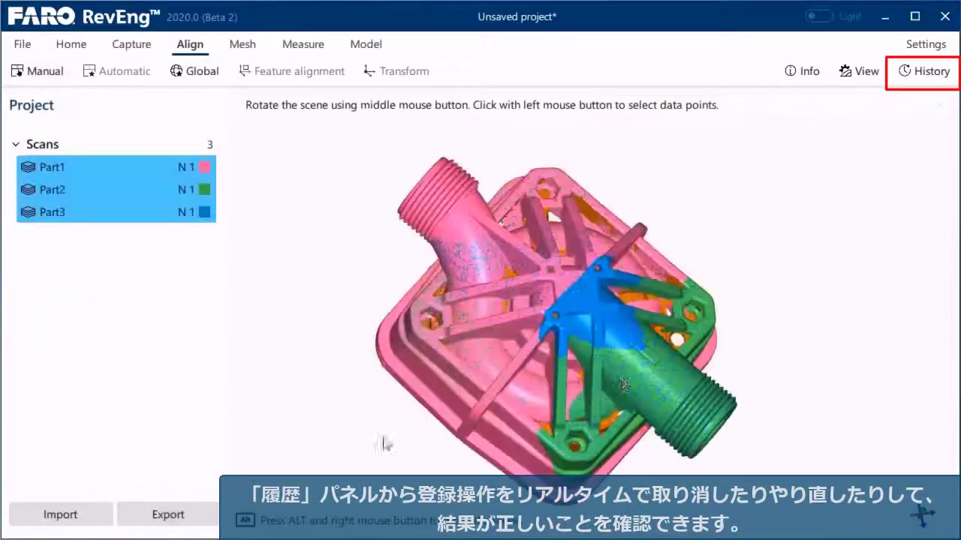
Undo and redo the registration of the three scans twice in the command history, and undo it once more.
{"action": "left_click", "coordinate": [907, 71]}
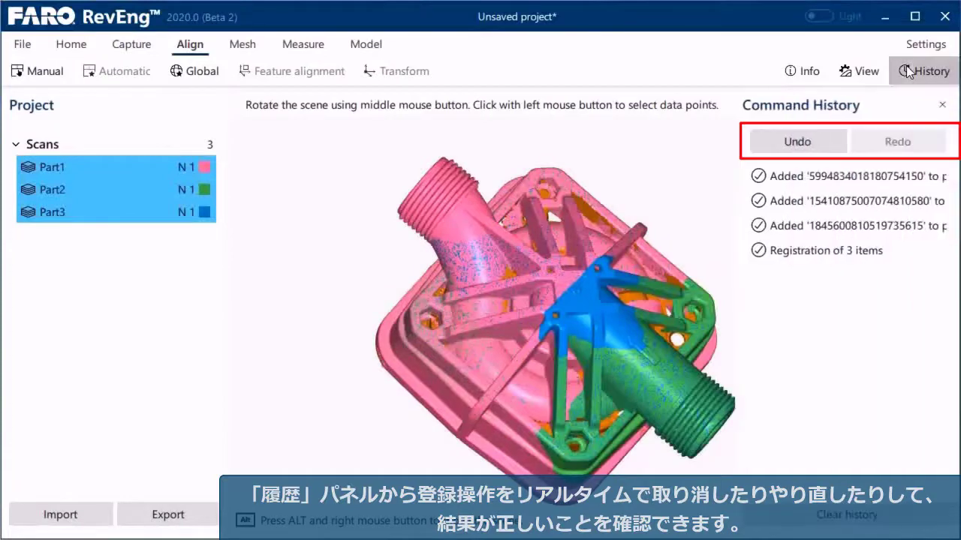
{"action": "left_click", "coordinate": [794, 145]}
{"action": "left_click", "coordinate": [880, 151]}
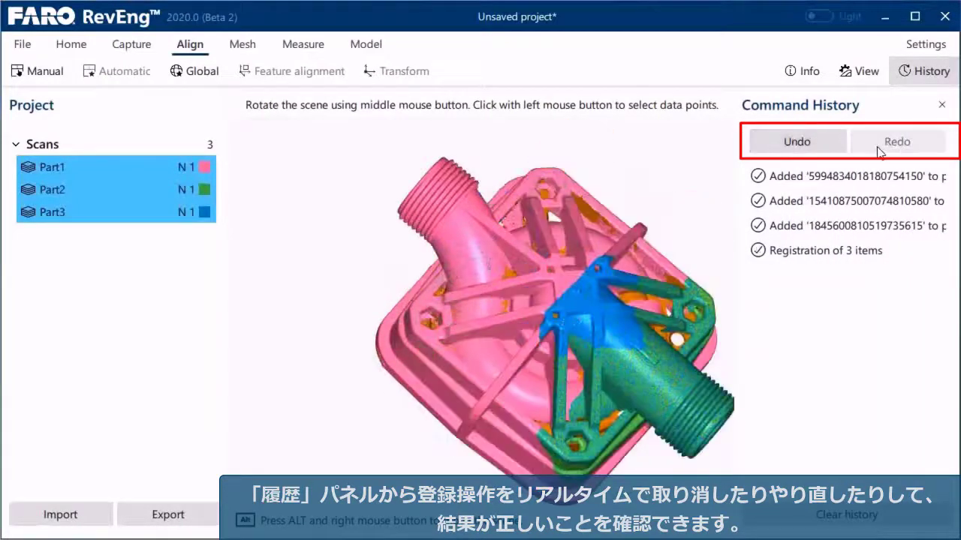
{"action": "left_click", "coordinate": [795, 141]}
{"action": "left_click", "coordinate": [901, 147]}
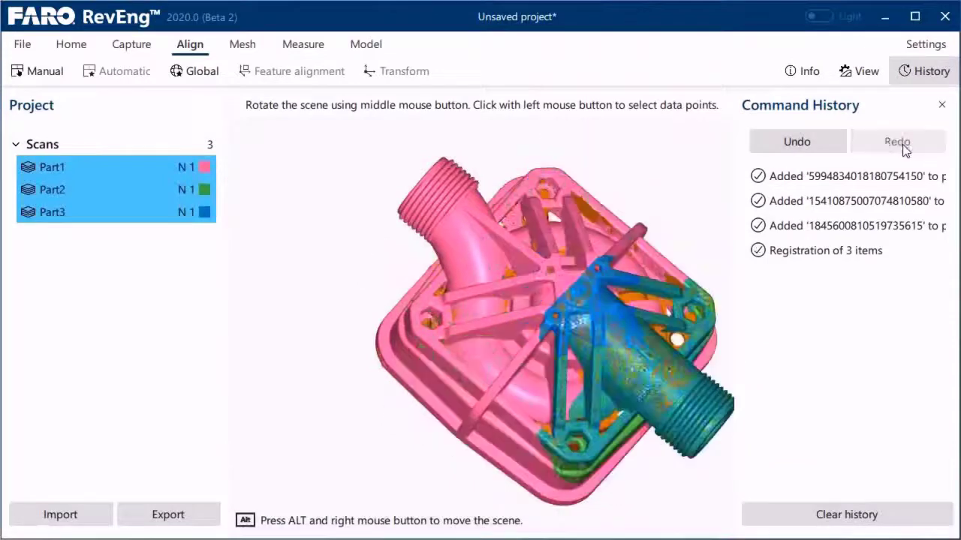
{"action": "left_click", "coordinate": [801, 143]}
{"action": "left_click", "coordinate": [941, 104]}
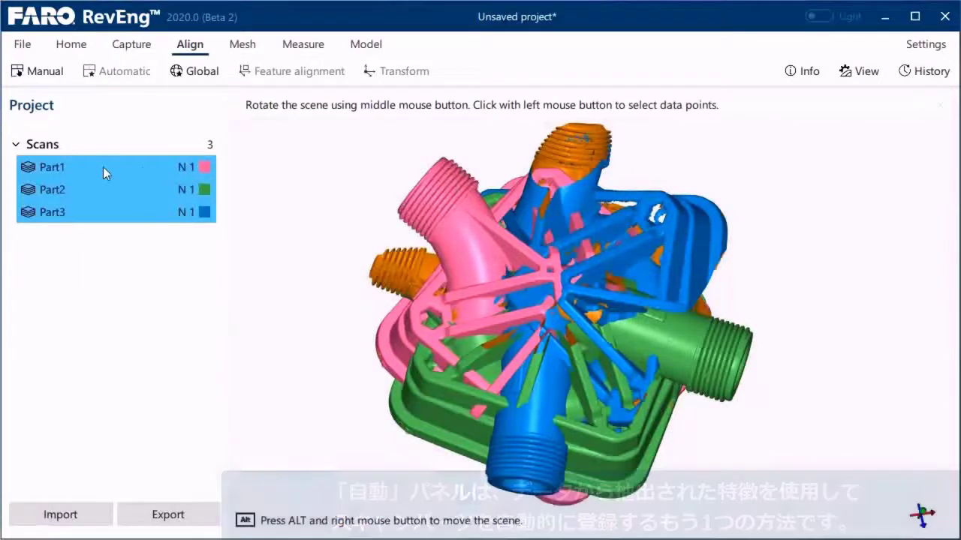
Promote each of the scans Part1, Part2 and Part3 to direct.
{"action": "left_click", "coordinate": [61, 168]}
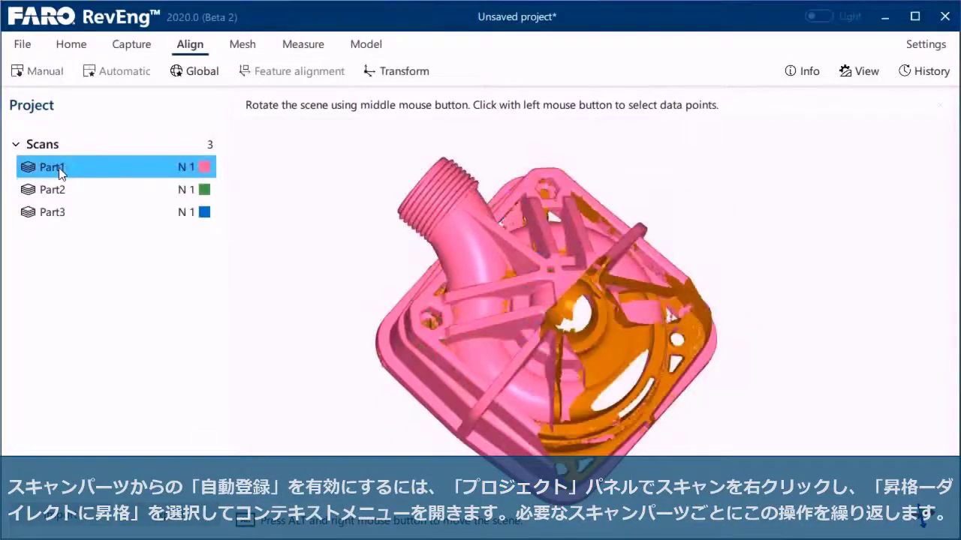
{"action": "right_click", "coordinate": [60, 171]}
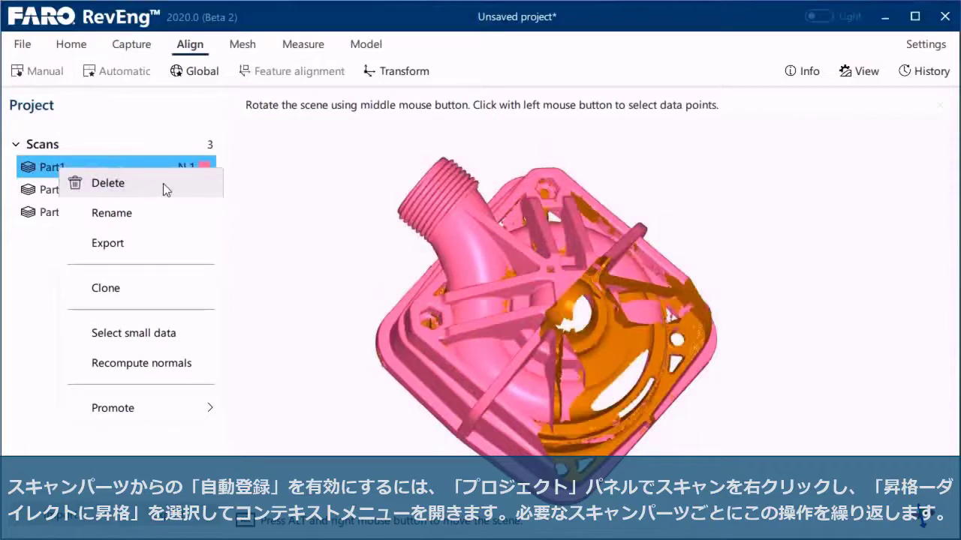
{"action": "mouse_move", "coordinate": [182, 411]}
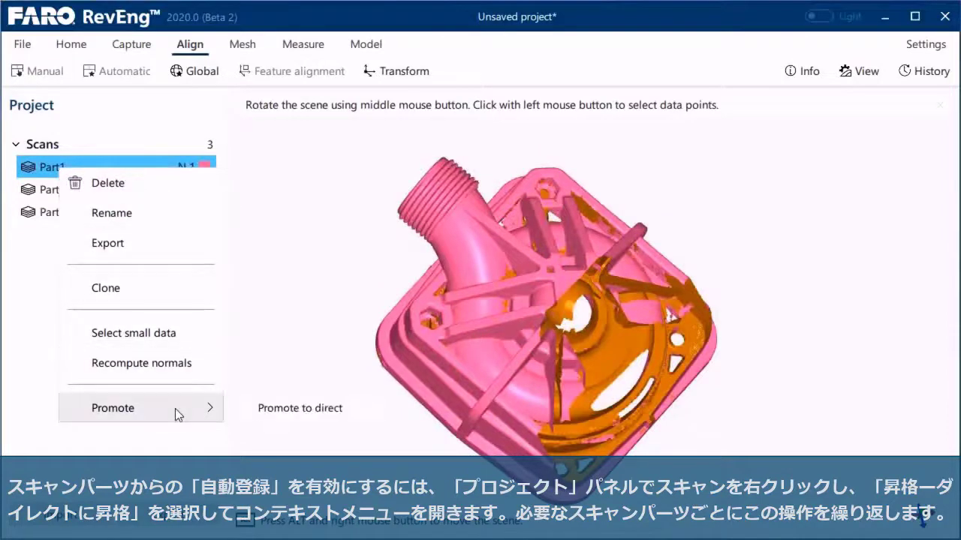
{"action": "left_click", "coordinate": [311, 414]}
{"action": "right_click", "coordinate": [84, 196]}
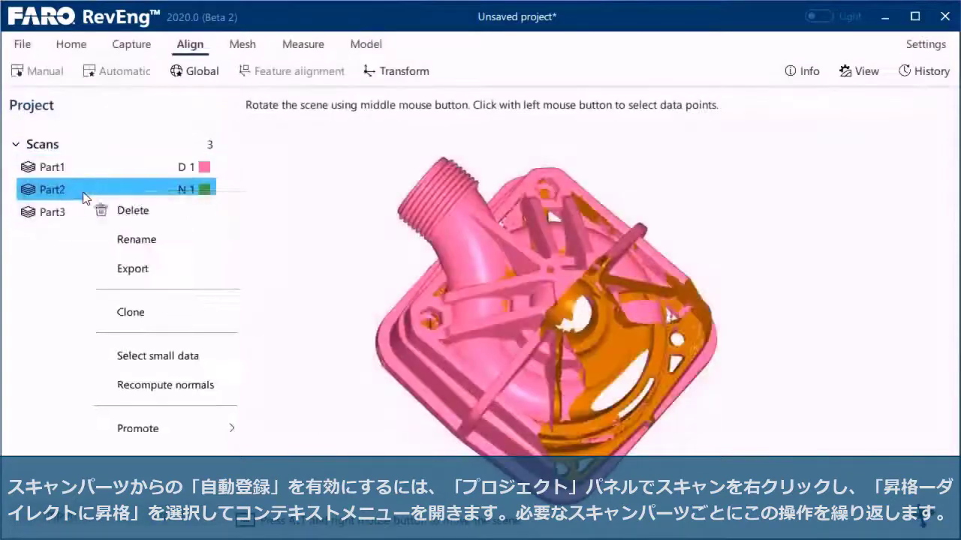
{"action": "mouse_move", "coordinate": [176, 428]}
{"action": "left_click", "coordinate": [306, 429]}
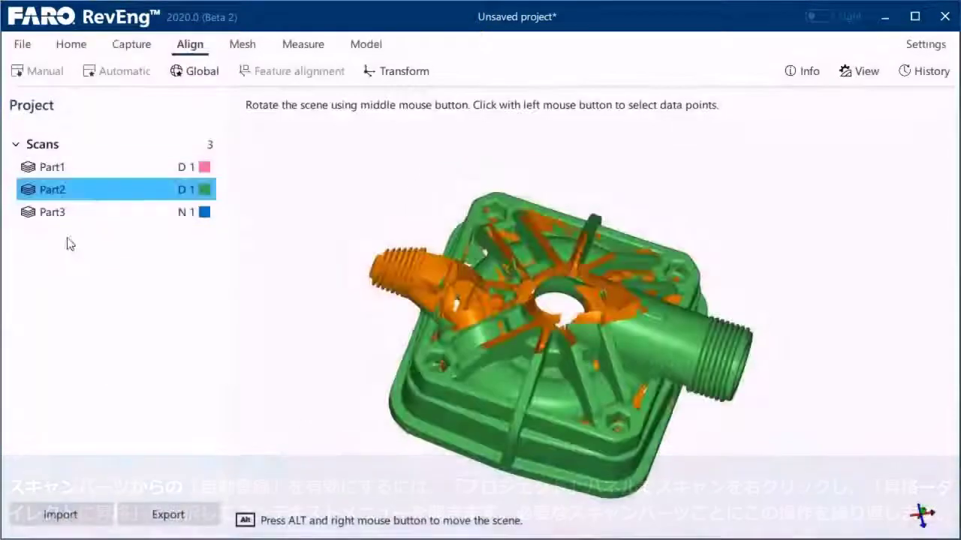
{"action": "right_click", "coordinate": [66, 212]}
{"action": "mouse_move", "coordinate": [180, 457]}
{"action": "left_click", "coordinate": [270, 457]}
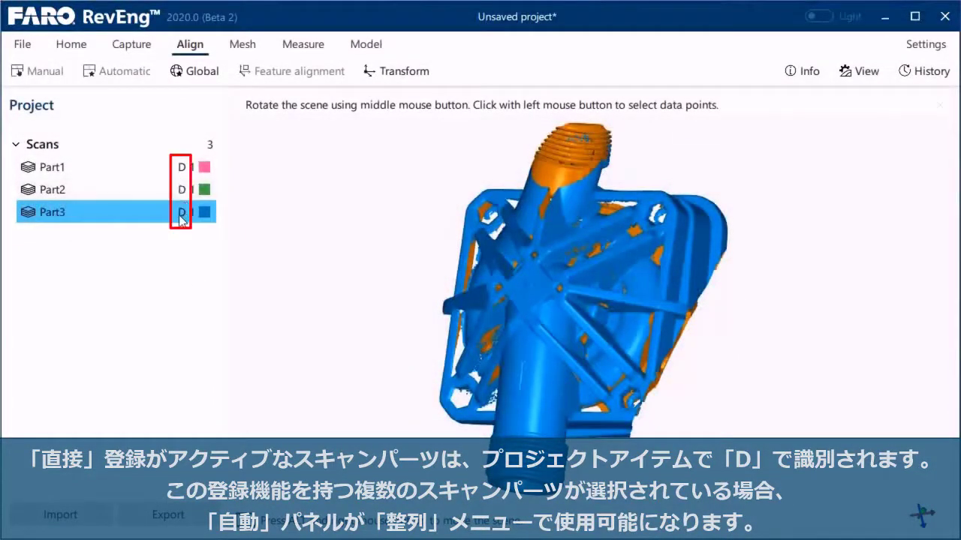
Select scans Part1, Part2 and Part3 for automatic registration, and register Part2 as floating data to Part1 as fixed data.
{"action": "left_click", "coordinate": [54, 190], "text": "ctrl"}
{"action": "left_click", "coordinate": [52, 165], "text": "ctrl"}
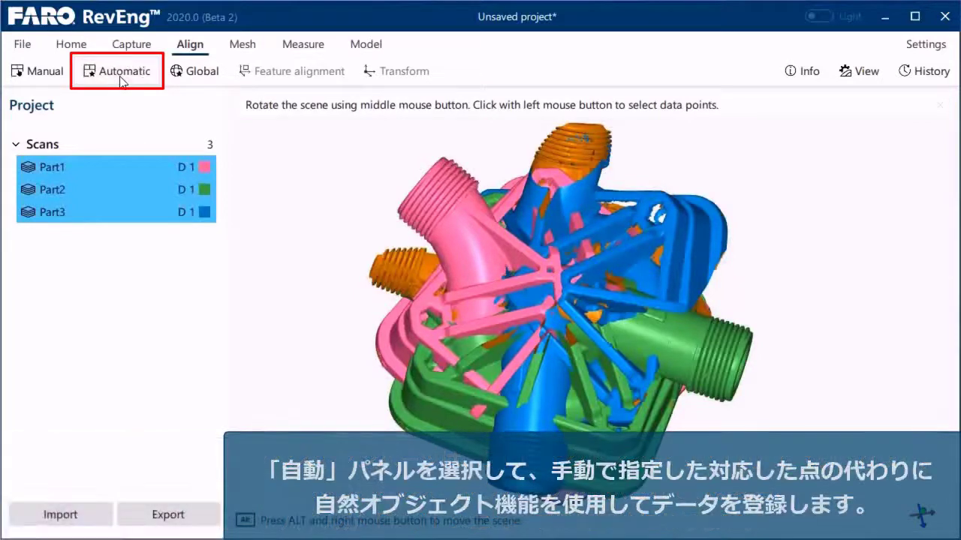
{"action": "left_click", "coordinate": [120, 75]}
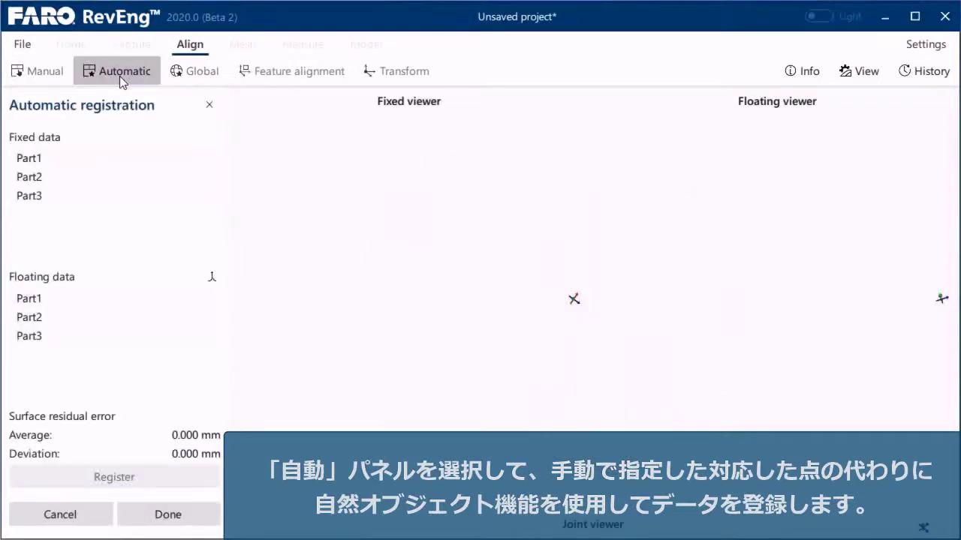
{"action": "left_click", "coordinate": [42, 158]}
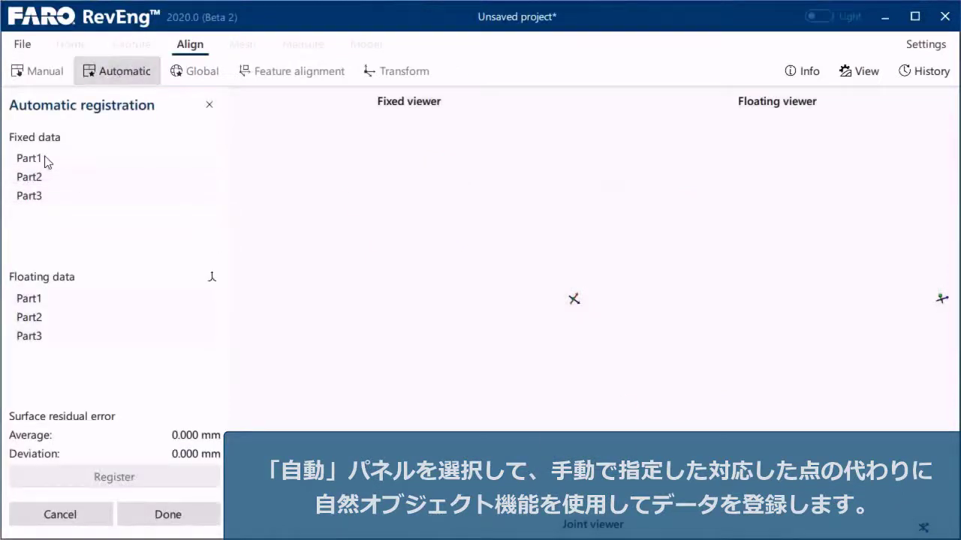
{"action": "left_click", "coordinate": [44, 316]}
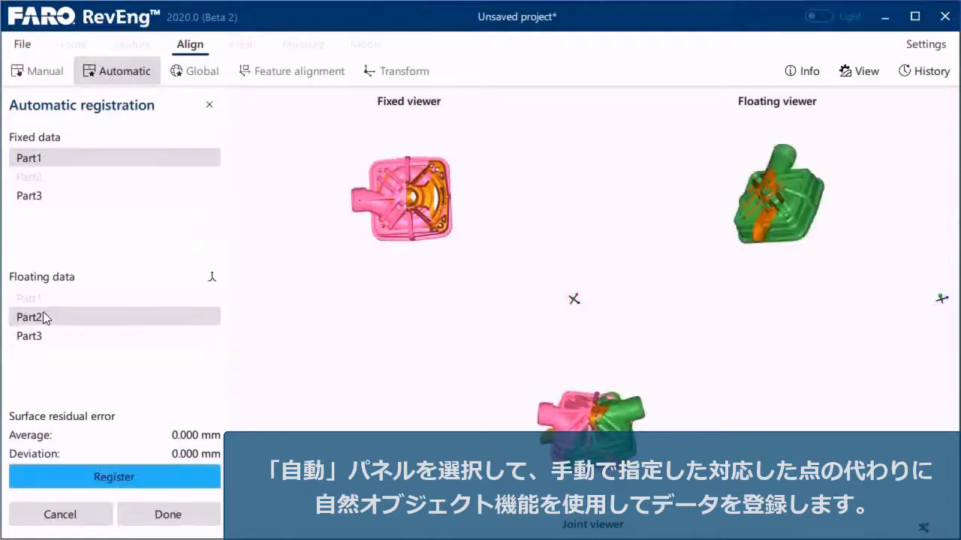
{"action": "left_click", "coordinate": [176, 473]}
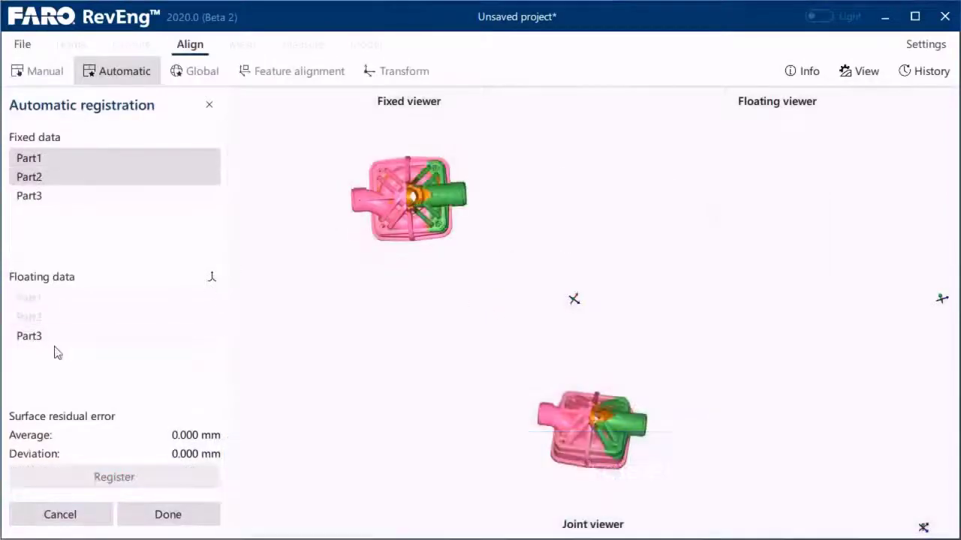
Register Part3 as floating data to the fixed Part1 and Part2, and complete the automatic registration.
{"action": "left_click", "coordinate": [44, 335]}
{"action": "left_click", "coordinate": [171, 477]}
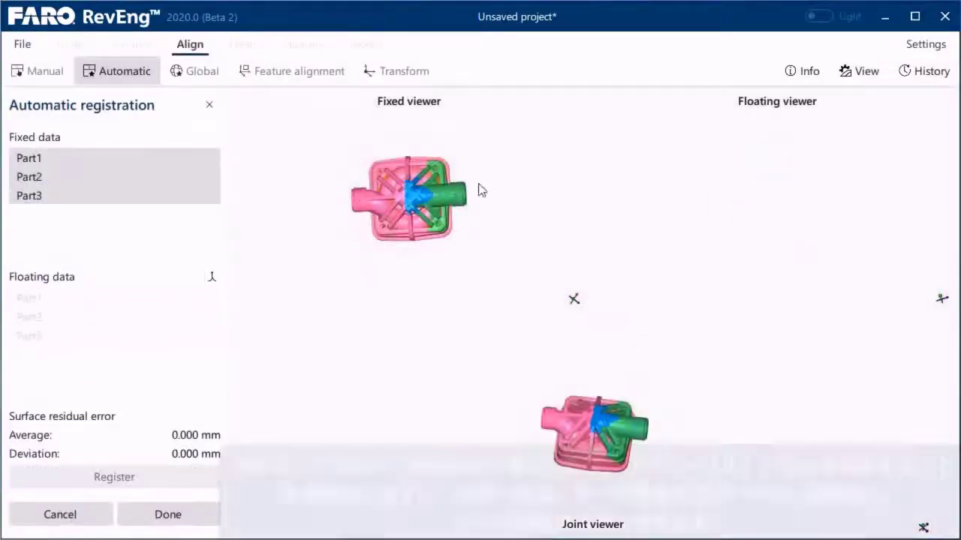
{"action": "left_click", "coordinate": [170, 515]}
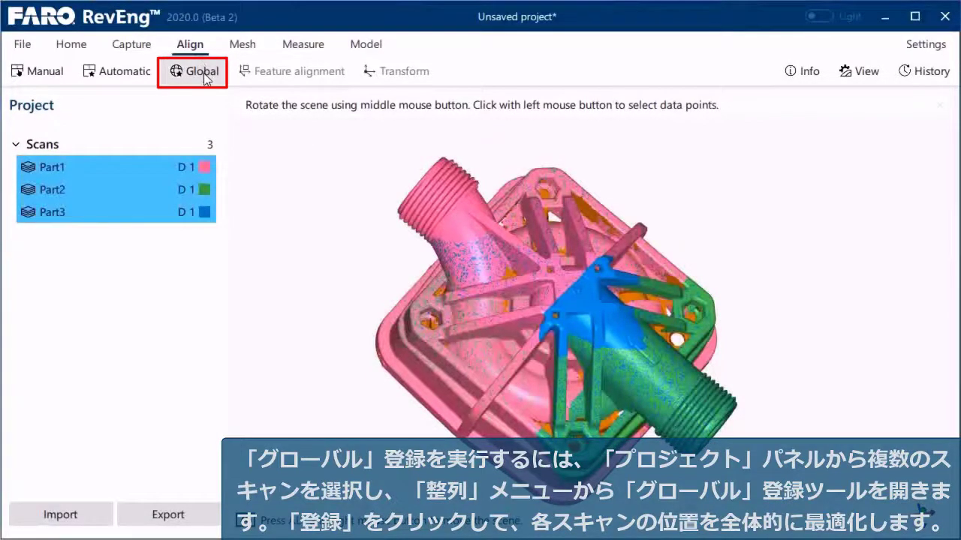
Run global registration on the three scans with the Optimization method and 2.00 mm max distance, inspect the alignment and complete it.
{"action": "left_click", "coordinate": [205, 75]}
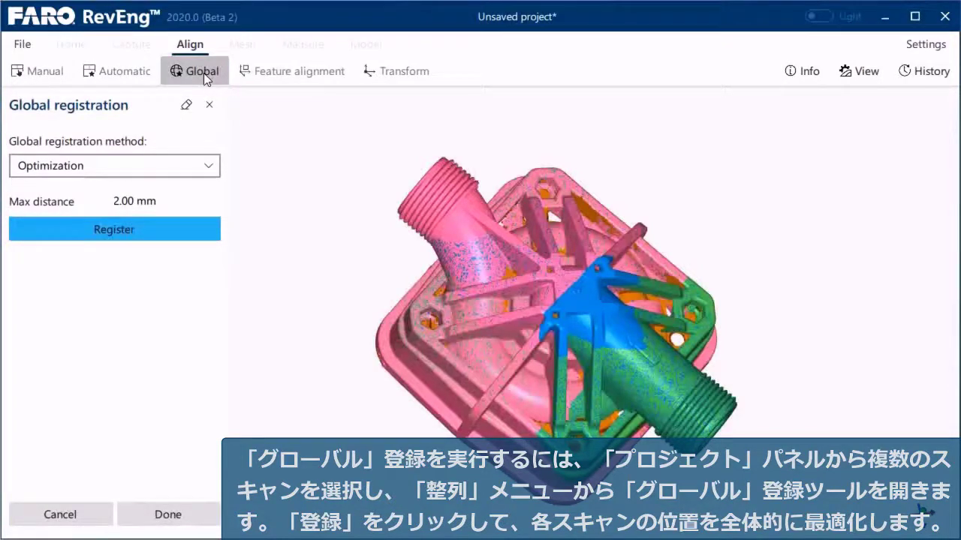
{"action": "left_click", "coordinate": [185, 231]}
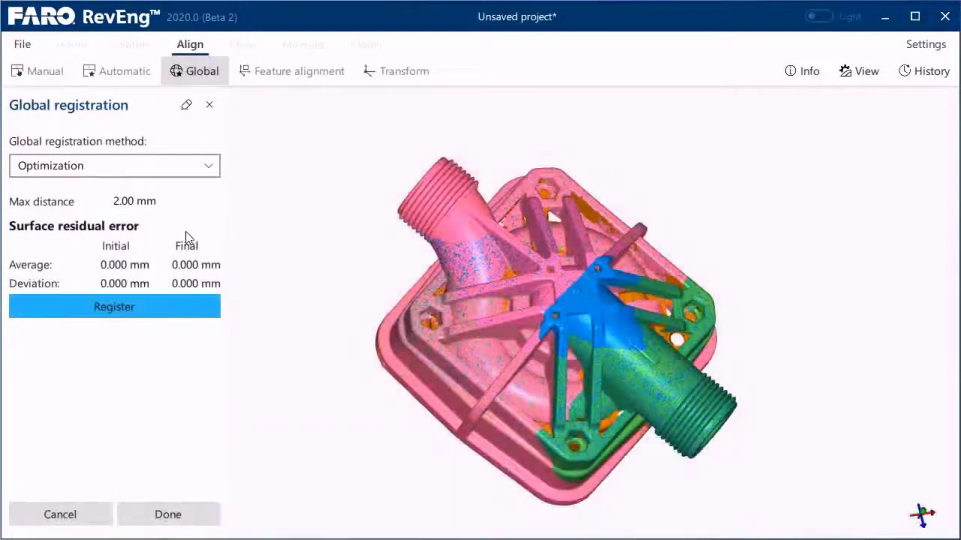
{"action": "scroll", "coordinate": [536, 282], "scroll_direction": "up", "scroll_amount": 5}
{"action": "scroll", "coordinate": [536, 282], "scroll_direction": "up", "scroll_amount": 2}
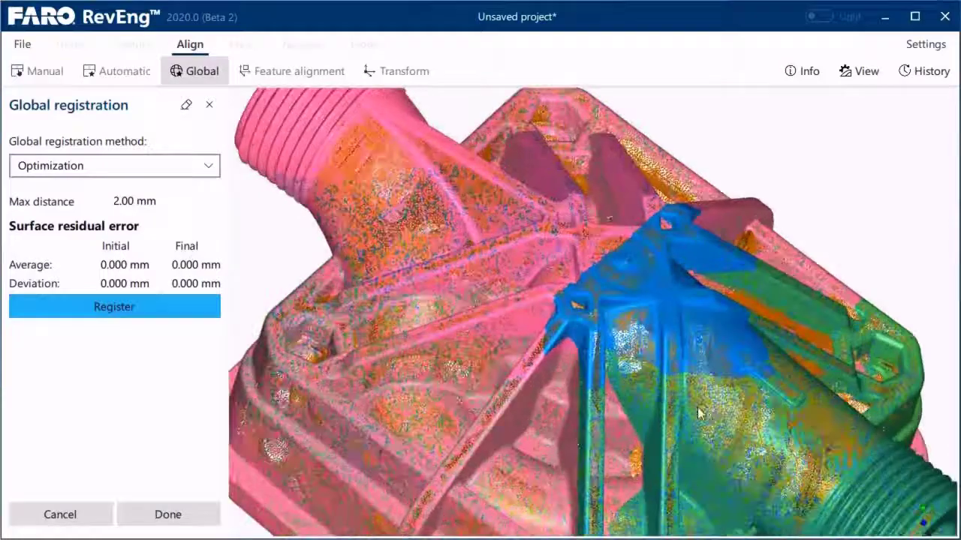
{"action": "left_click", "coordinate": [194, 527]}
{"action": "scroll", "coordinate": [723, 382], "scroll_direction": "down", "scroll_amount": 5}
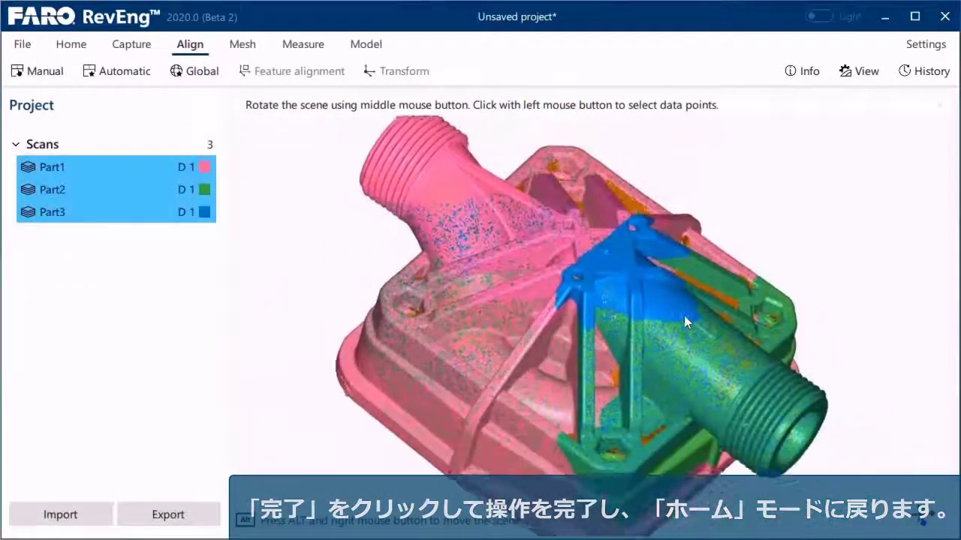
{"action": "middle_click_drag", "start_coordinate": [591, 374], "coordinate": [737, 306]}
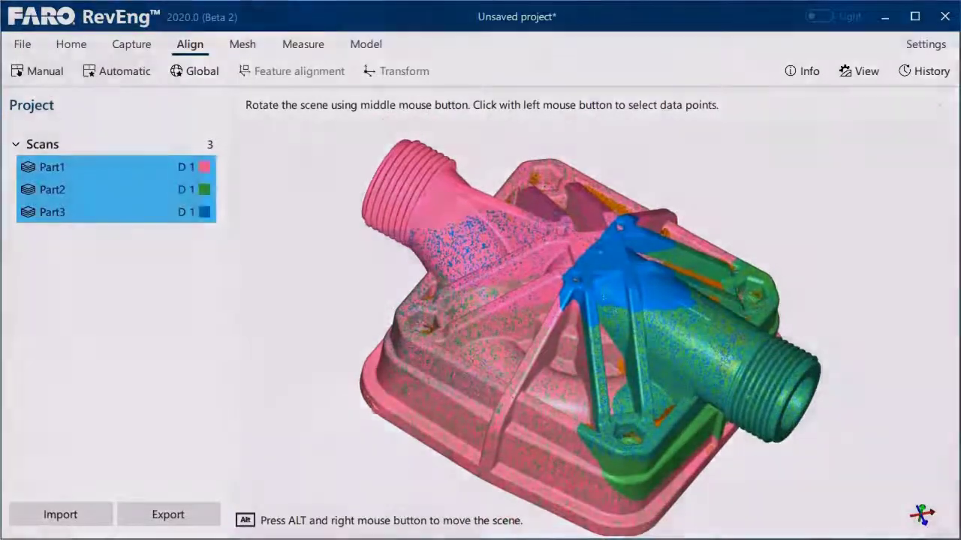